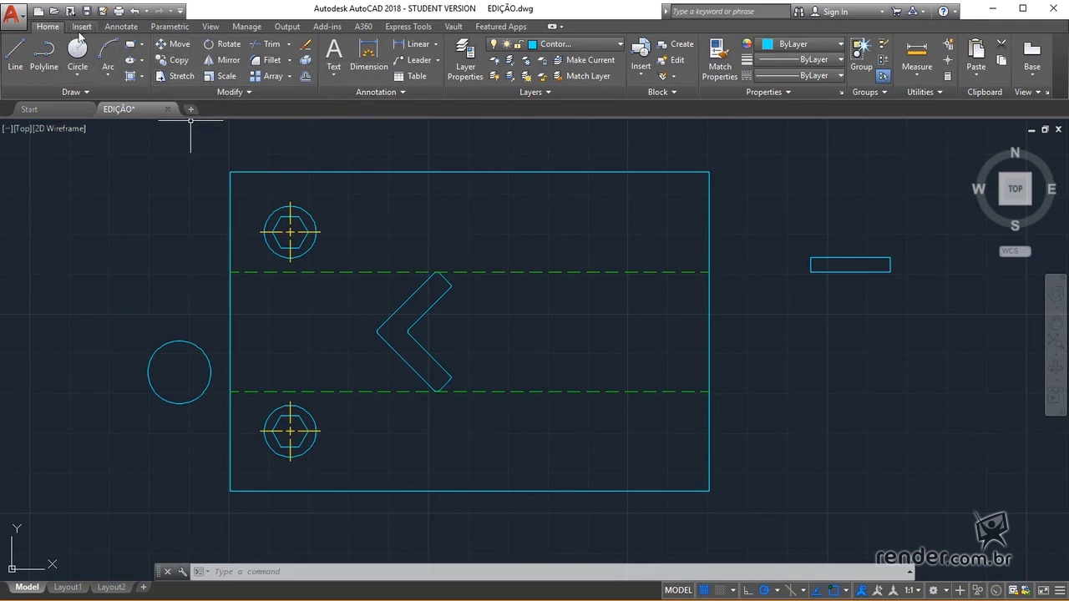
- Move the loose left circle by its centre so it sits concentric on the upper bolt hole
left_click(175, 52)
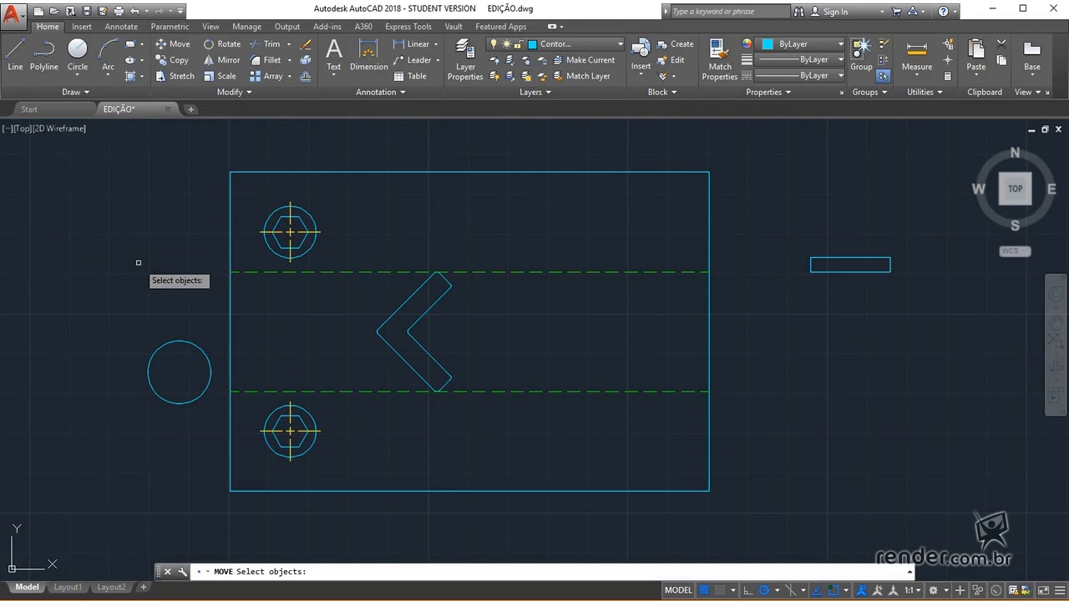
left_click(153, 394)
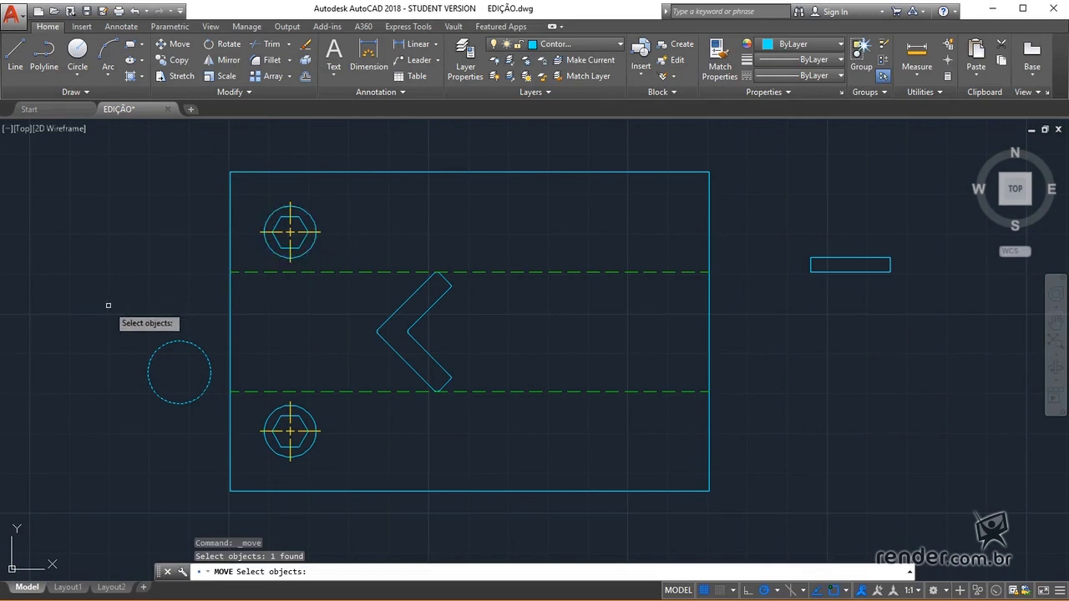
key("Return")
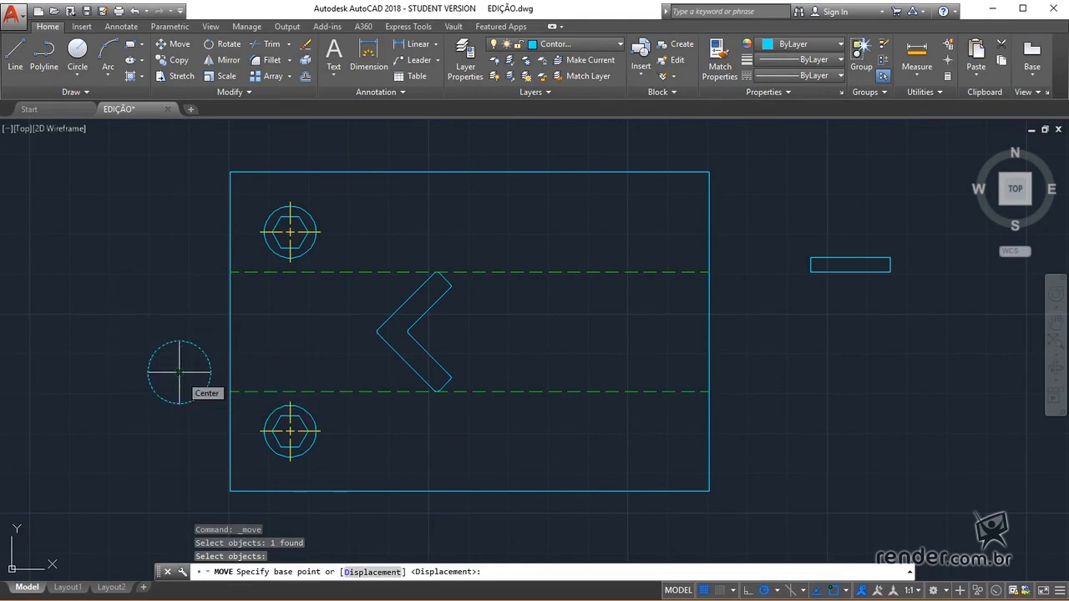
left_click(179, 372)
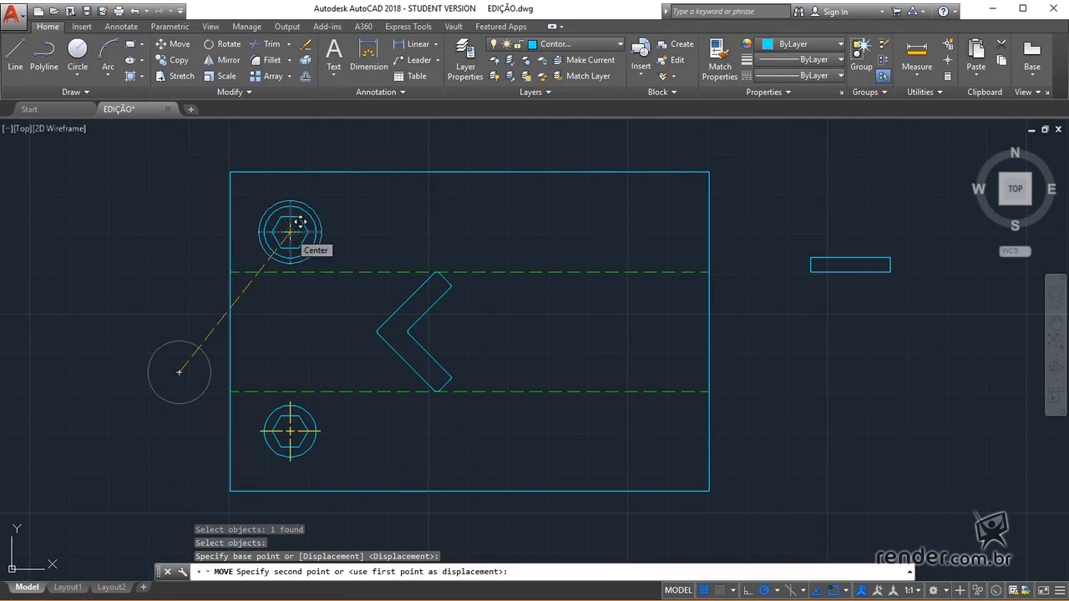
left_click(289, 232)
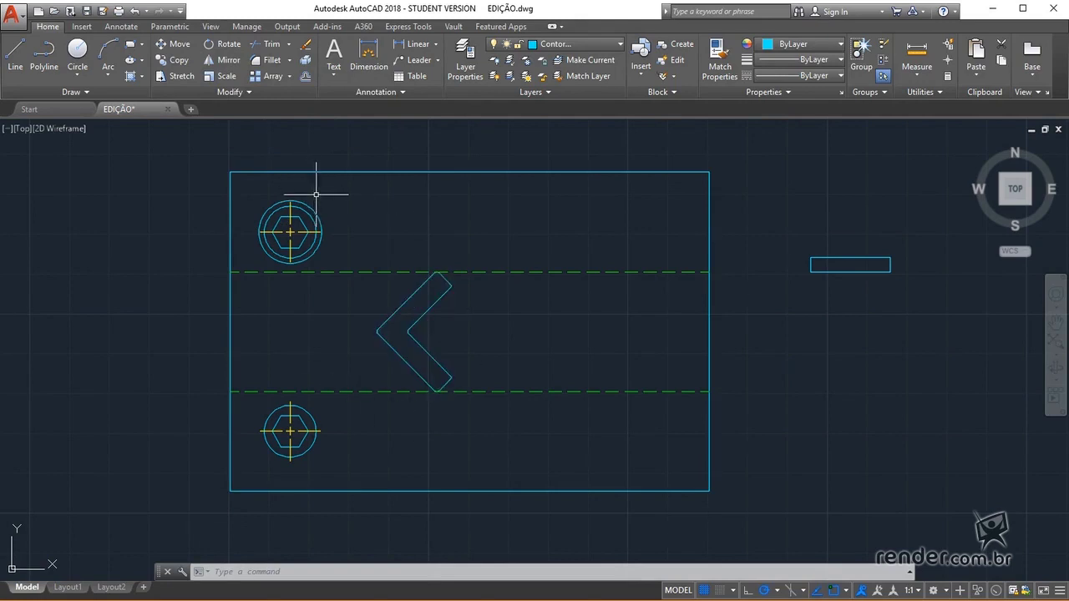
- Mirror the upper outer circle across the plate's left-right edge midpoints, keeping the original
left_click(226, 65)
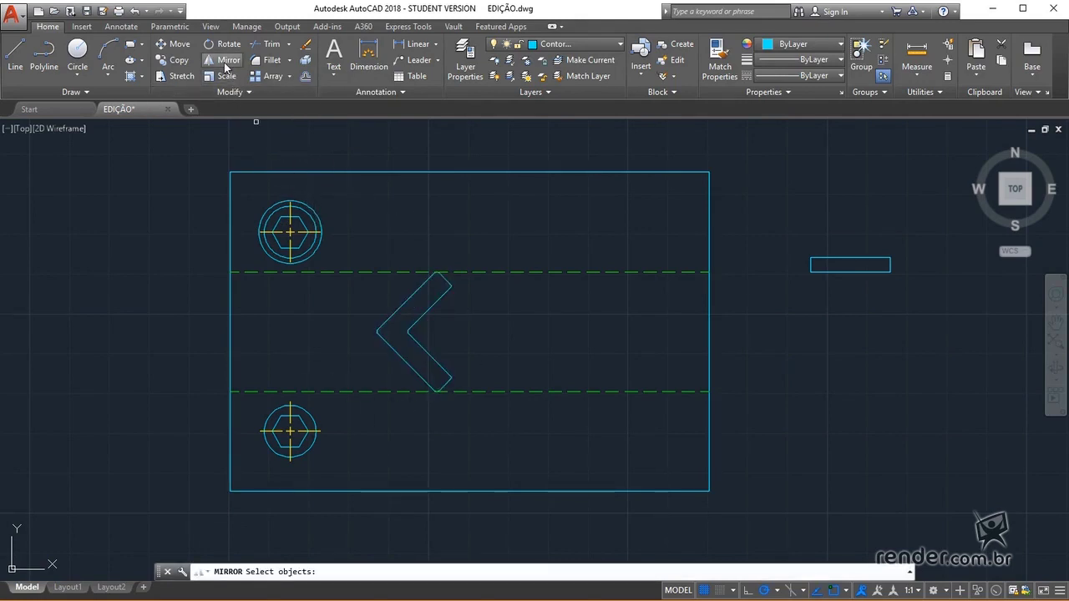
left_click(258, 230)
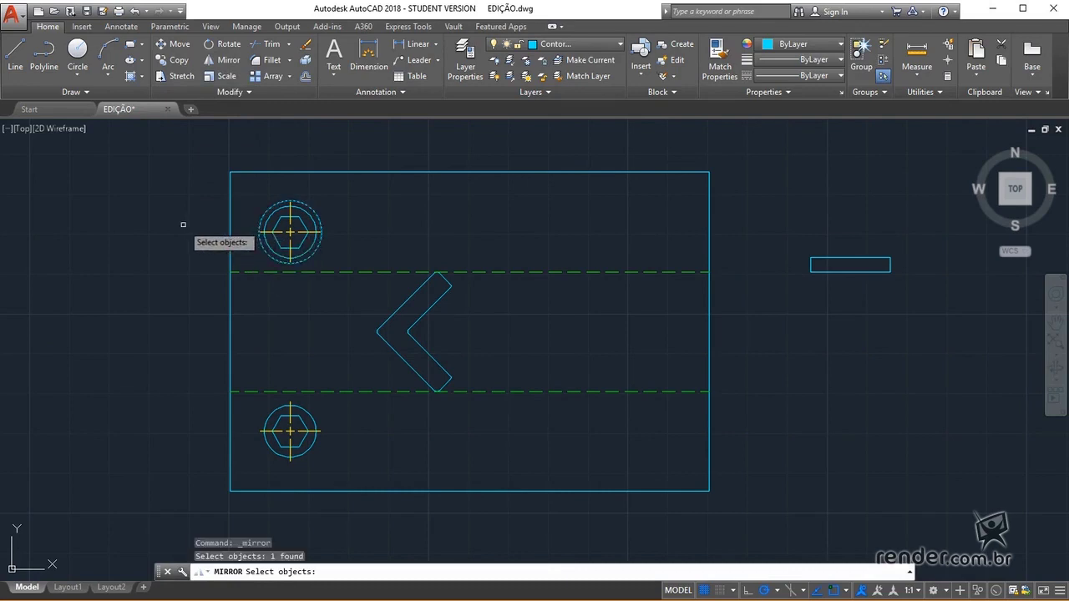
key("Return")
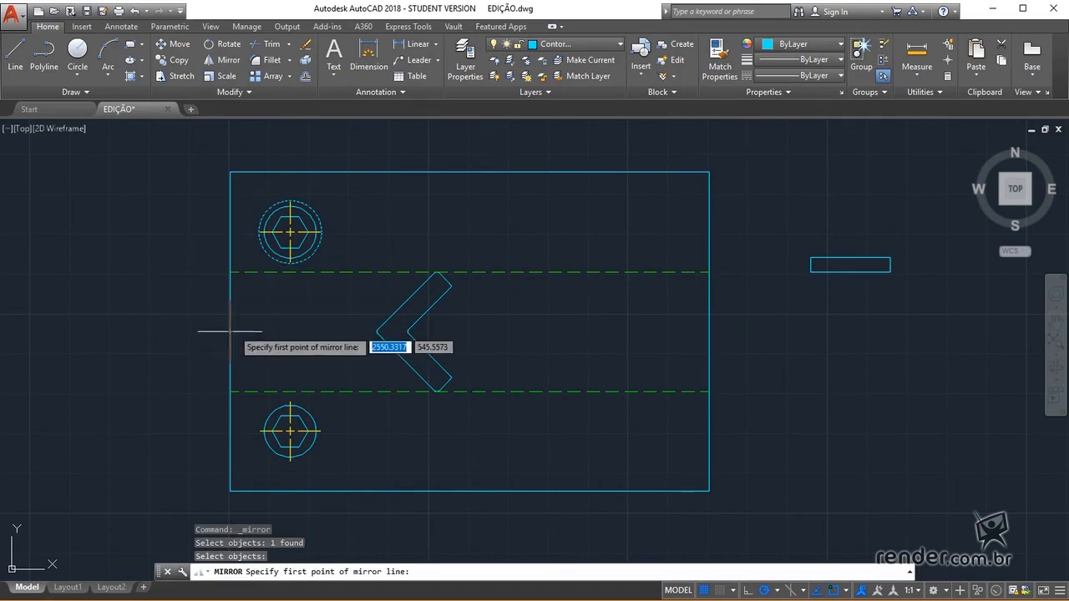
left_click(231, 332)
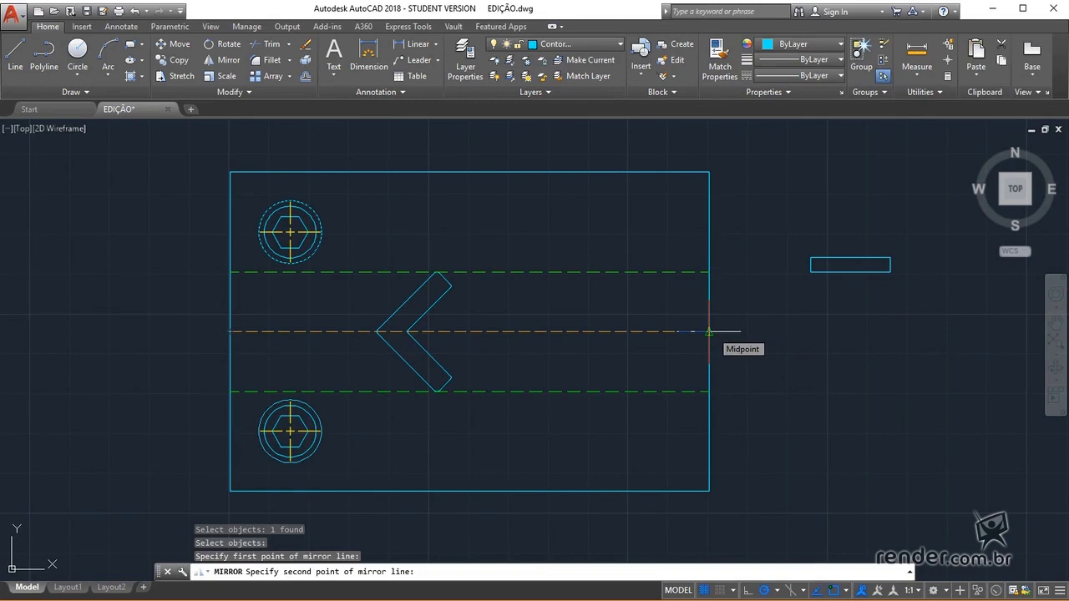
left_click(709, 332)
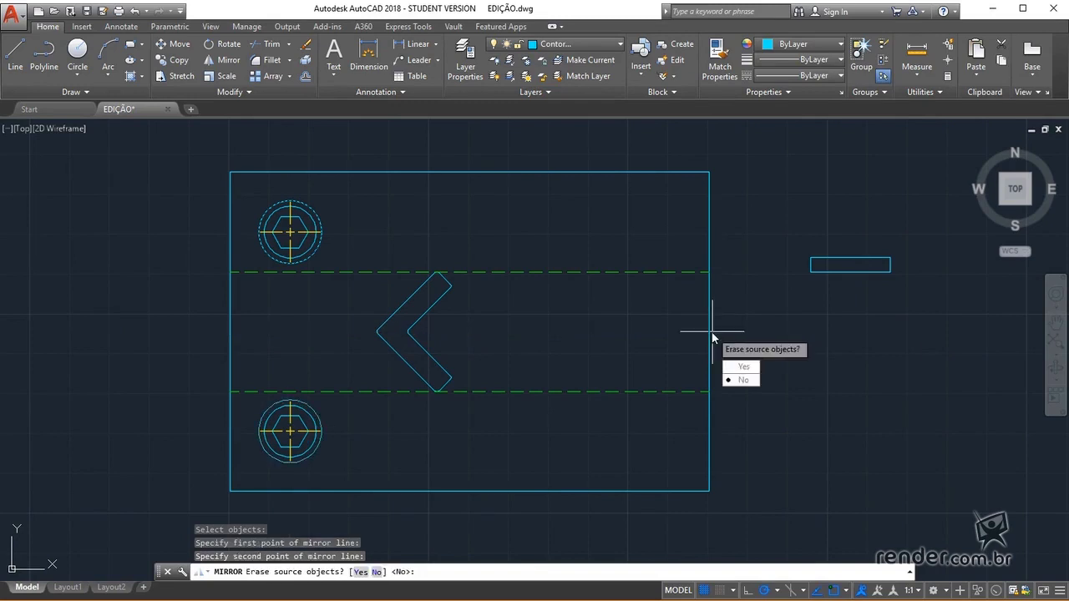
left_click(748, 381)
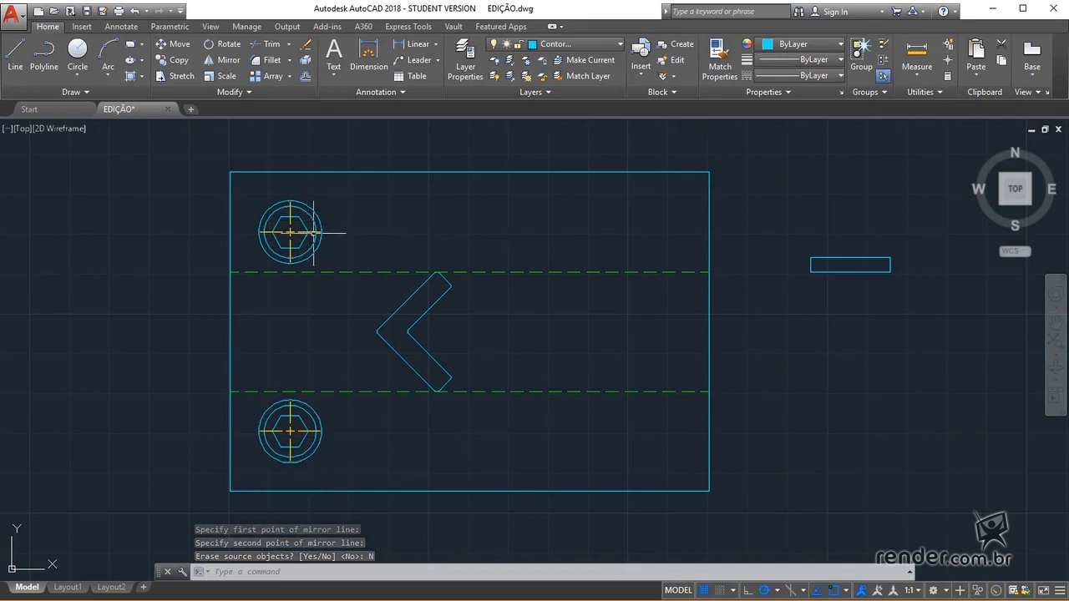
- Mirror both ringed bolt holes and the chevron across the plate's vertical centreline, keeping the originals
left_click(218, 63)
left_click(345, 194)
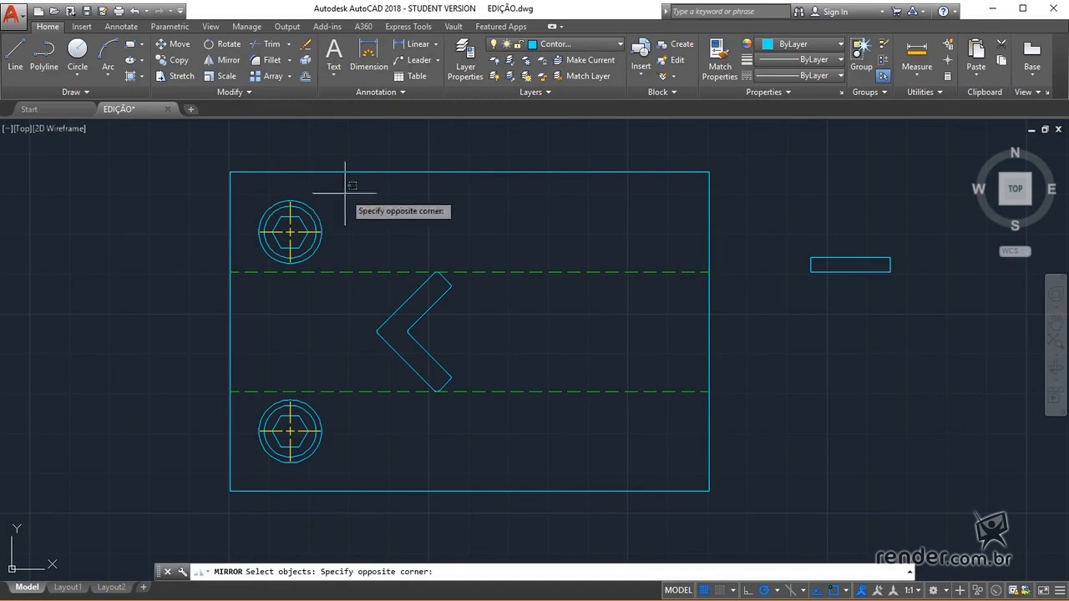
left_click(257, 258)
left_click(342, 465)
left_click(251, 413)
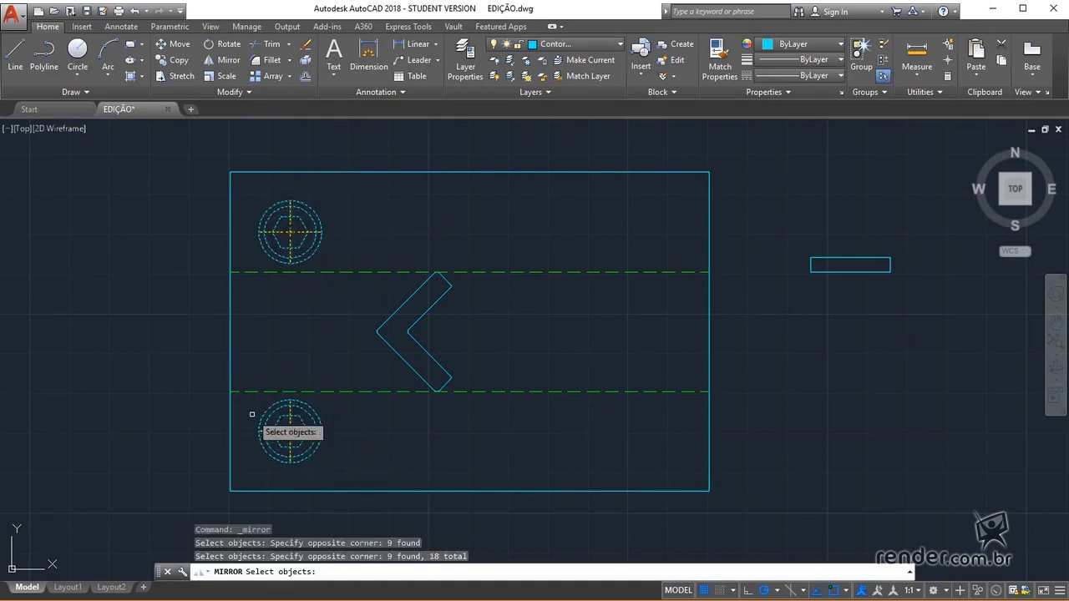
left_click(426, 351)
key("Return")
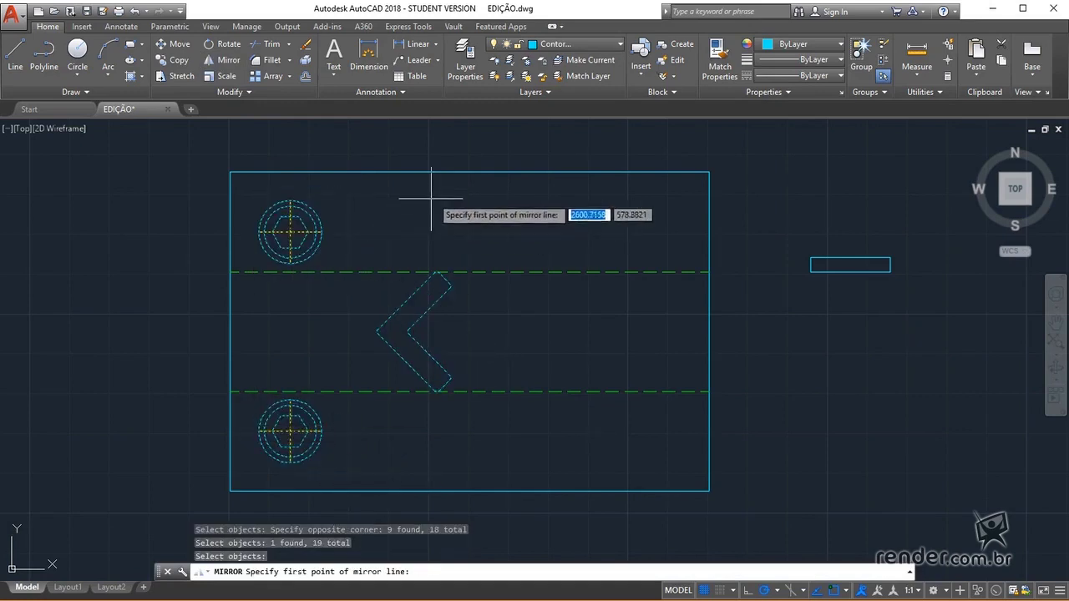
left_click(469, 173)
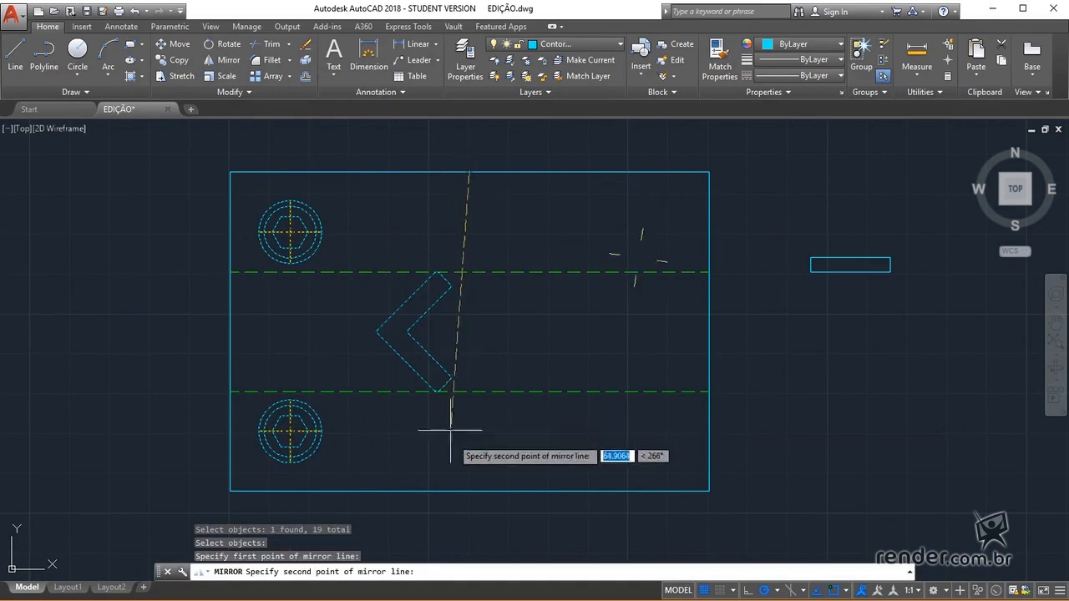
left_click(469, 491)
key("Down")
key("Return")
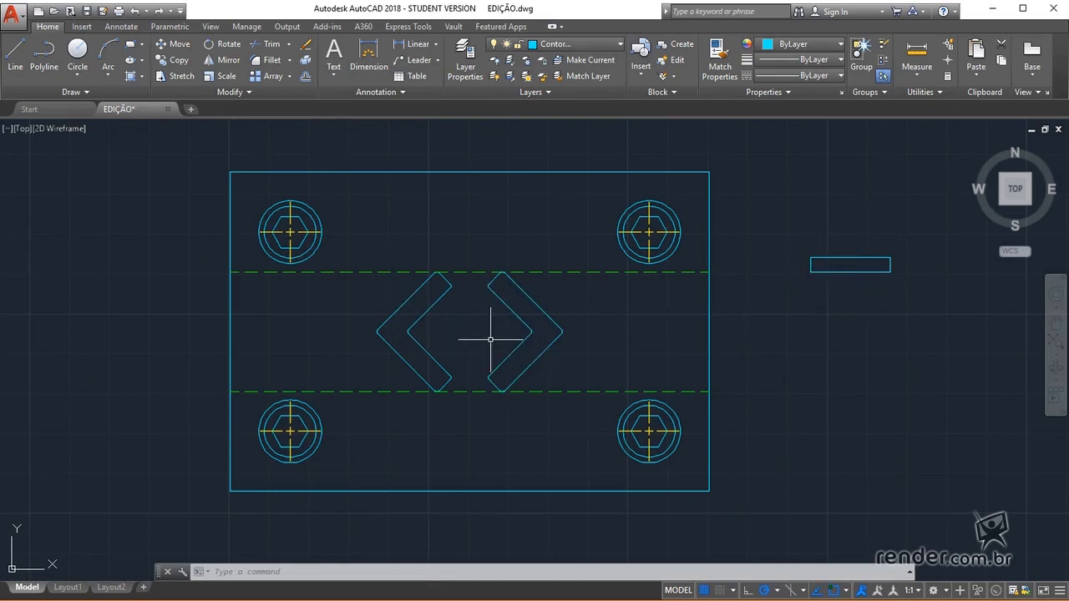
- Align the small rectangle by its midpoint to the centre point between the two chevrons
left_click(228, 93)
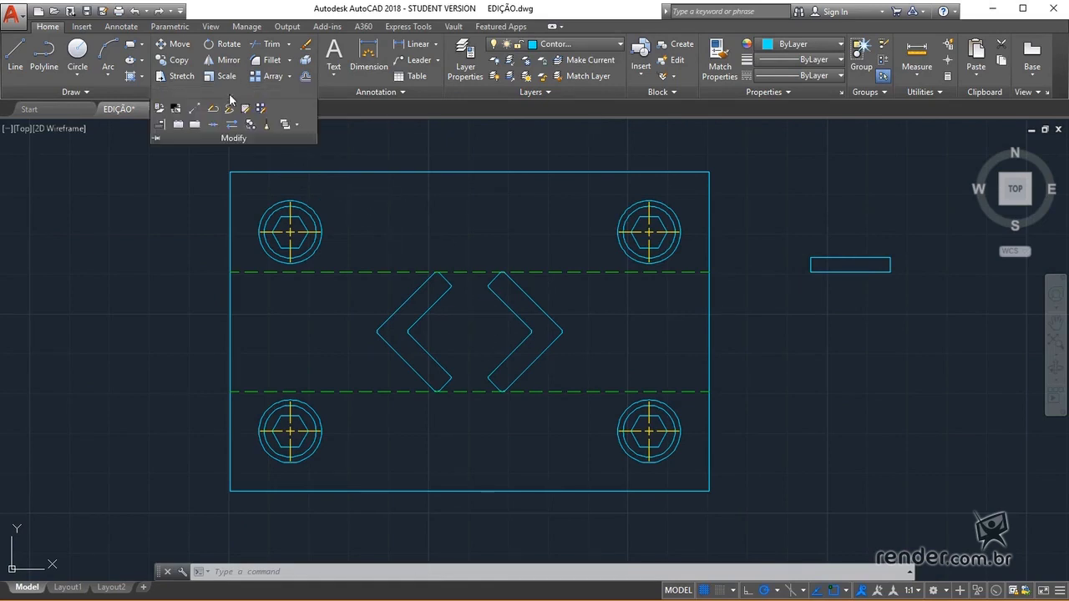
left_click(159, 128)
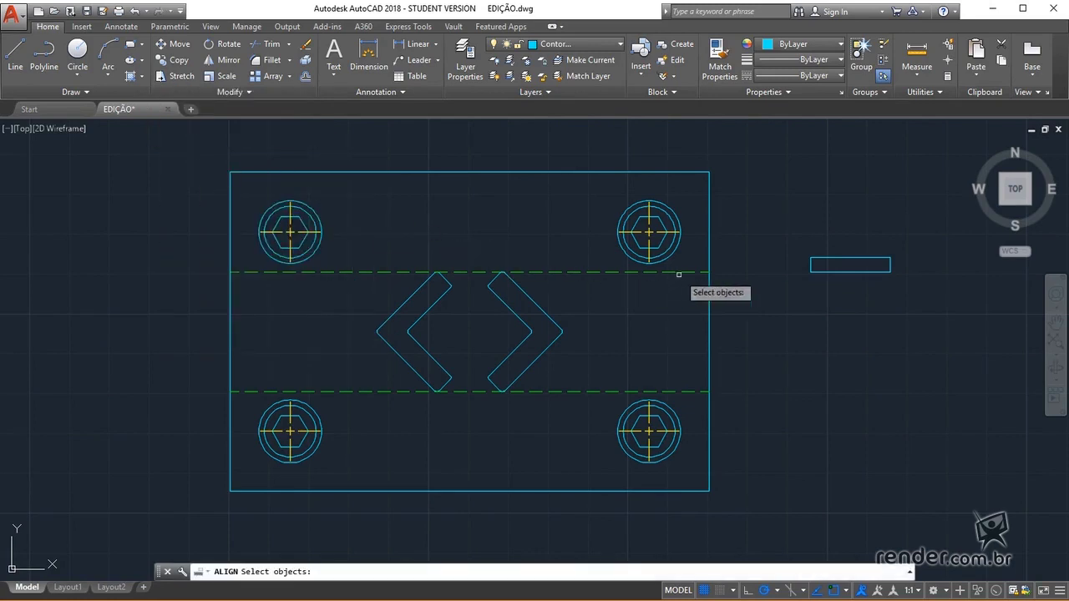
left_click(848, 271)
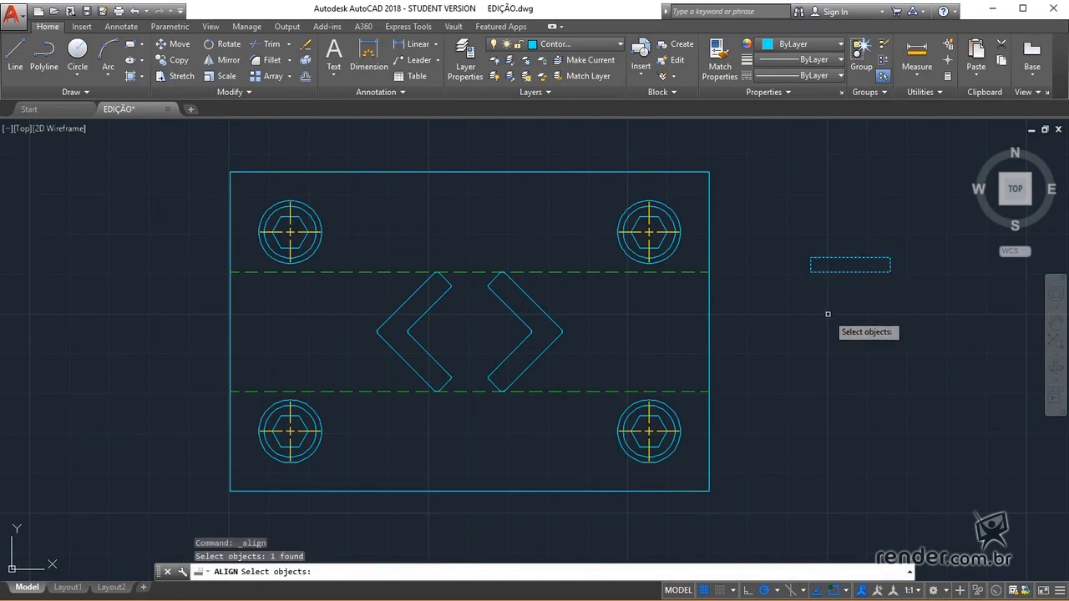
key("Return")
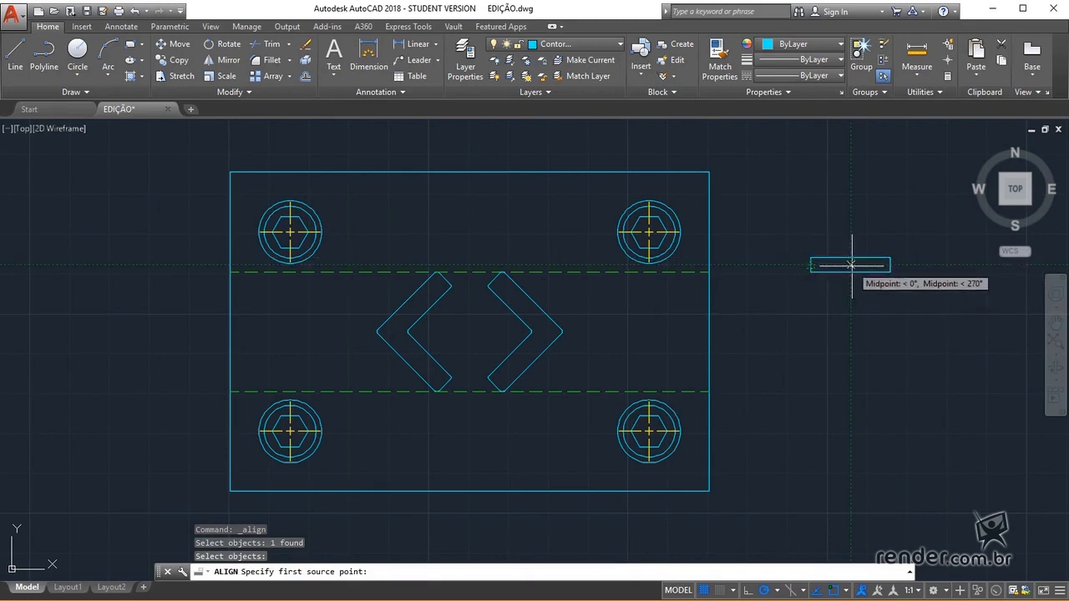
left_click(830, 265)
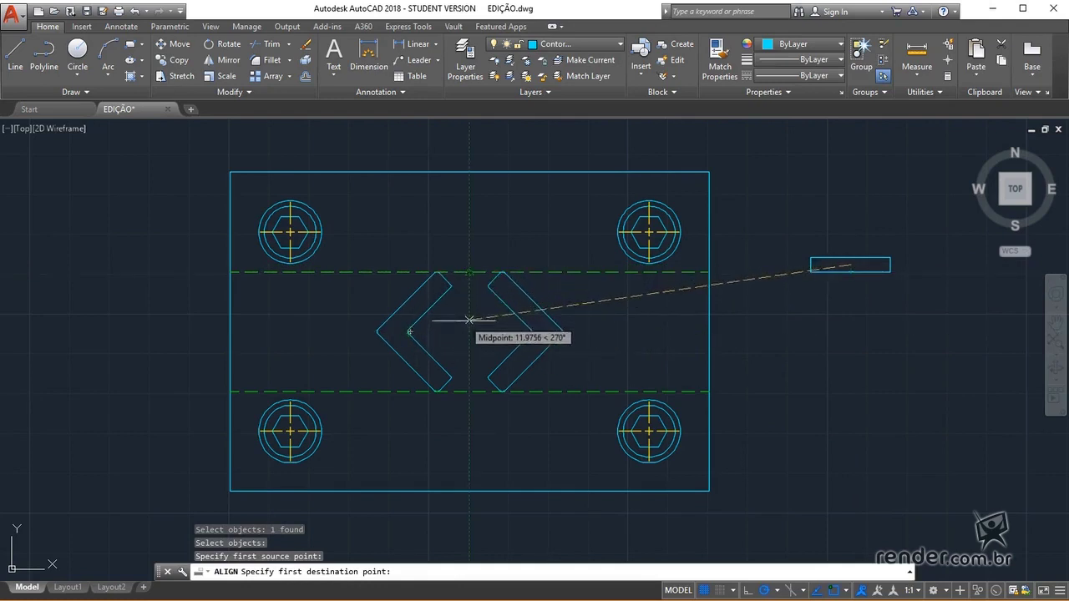
left_click(469, 332)
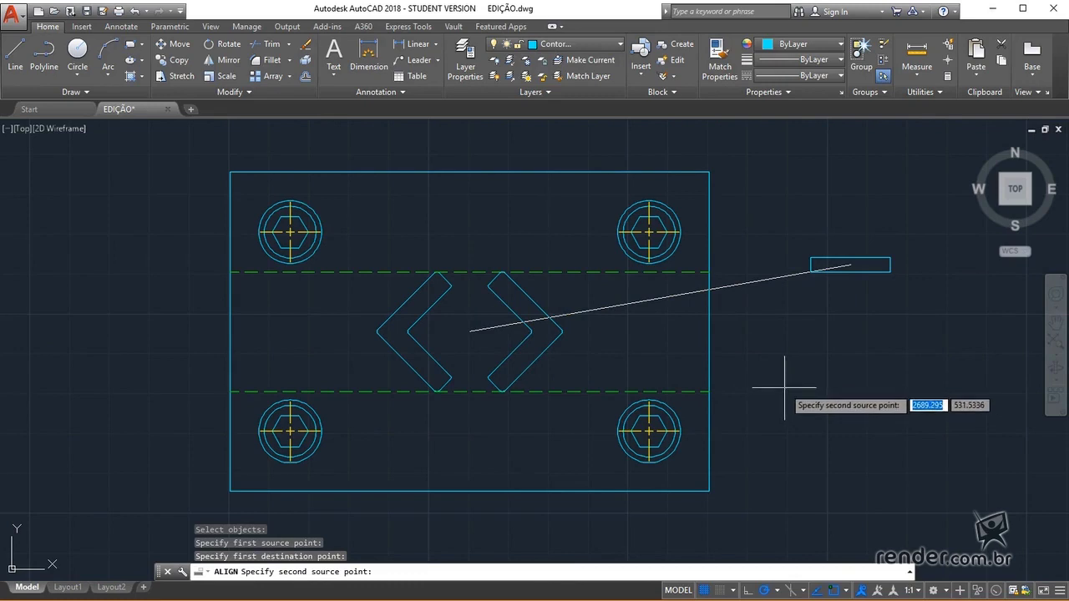
key("Return")
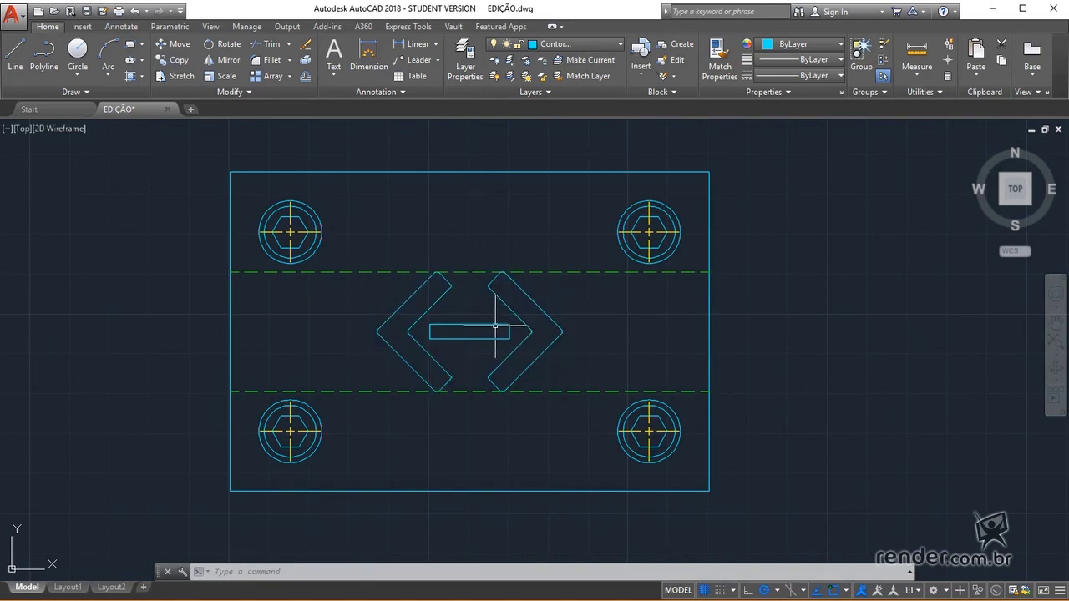
scroll(495, 325, "up", 4)
left_click(235, 92)
left_click(246, 107)
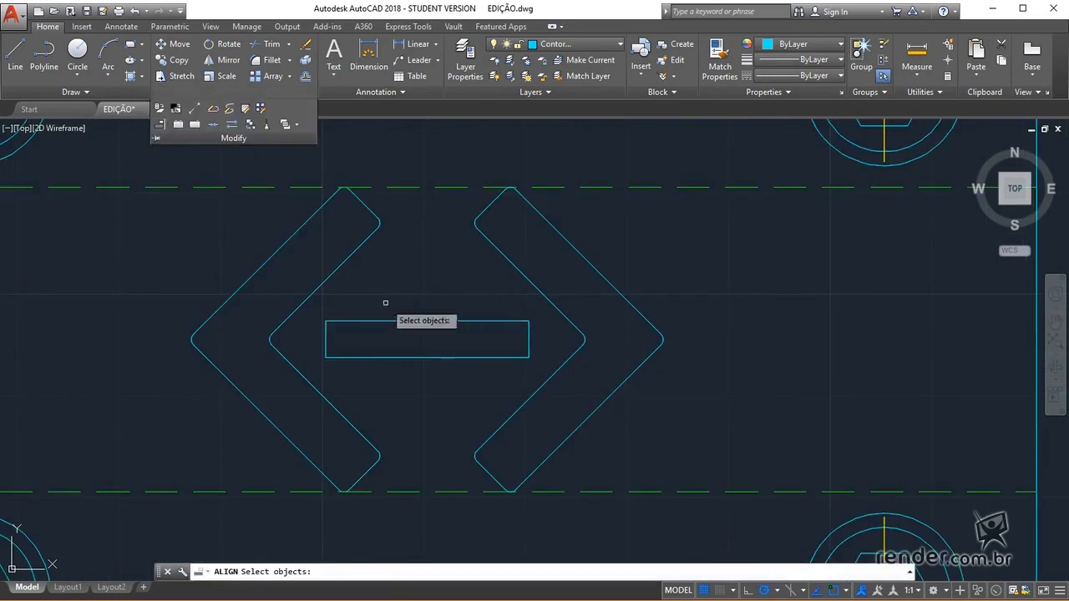
left_click(418, 322)
key("Return")
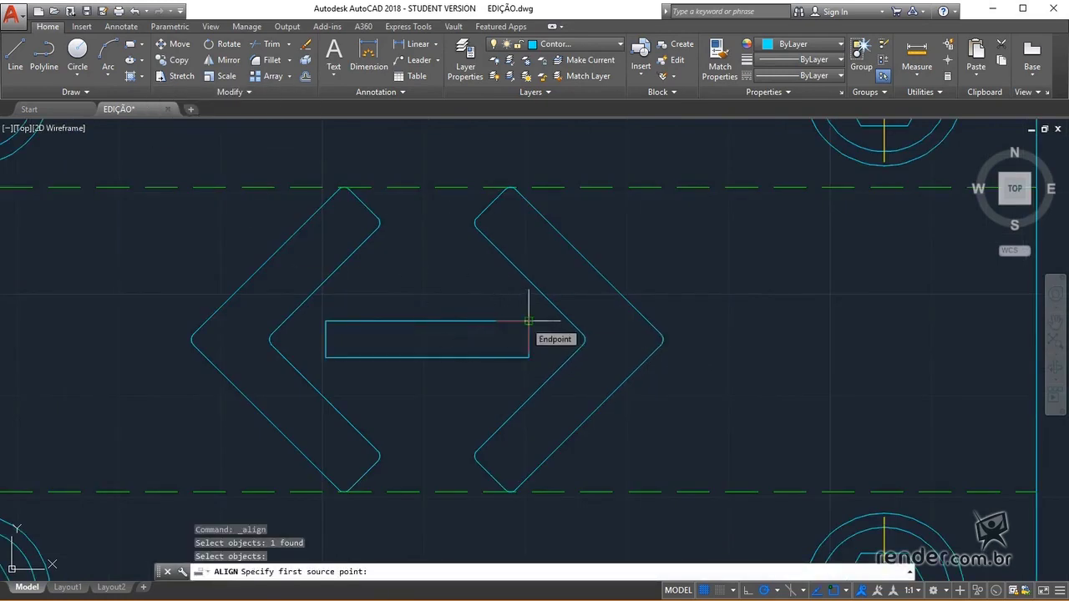
left_click(528, 321)
left_click(380, 223)
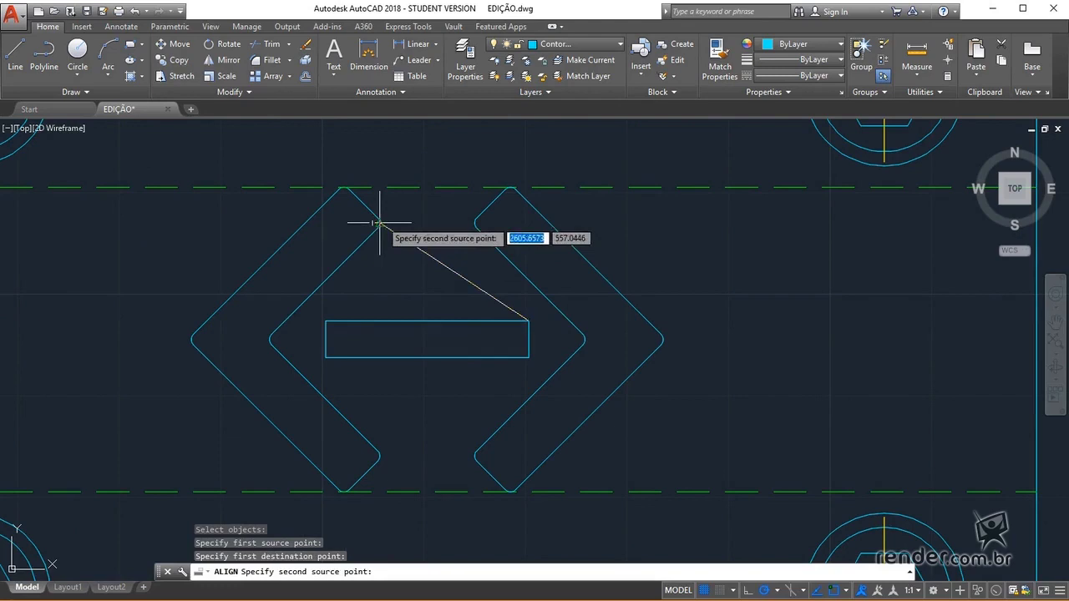
left_click(326, 320)
left_click(377, 454)
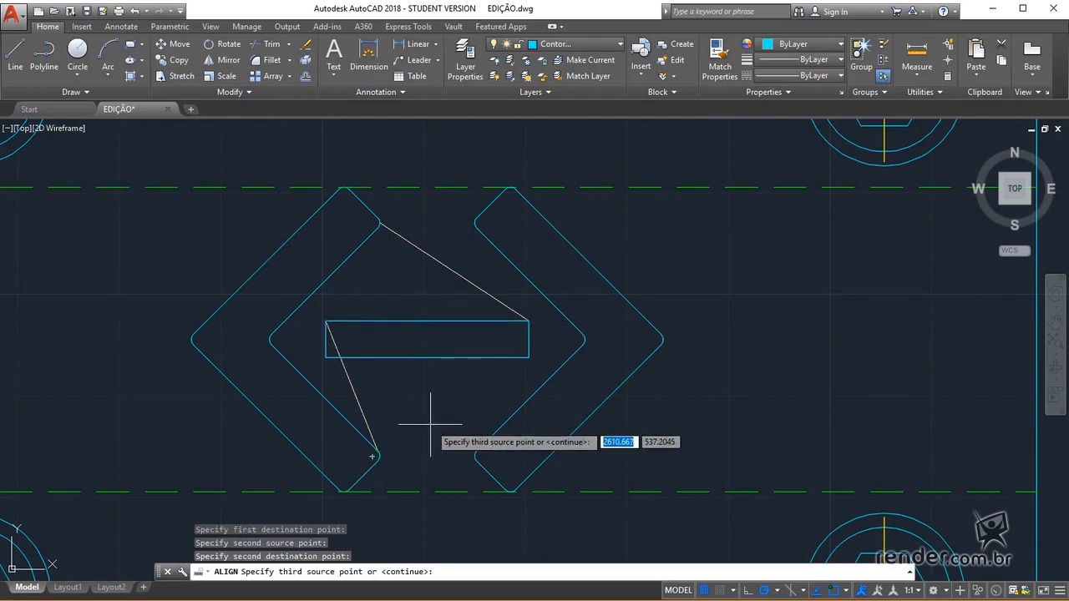
key("Return")
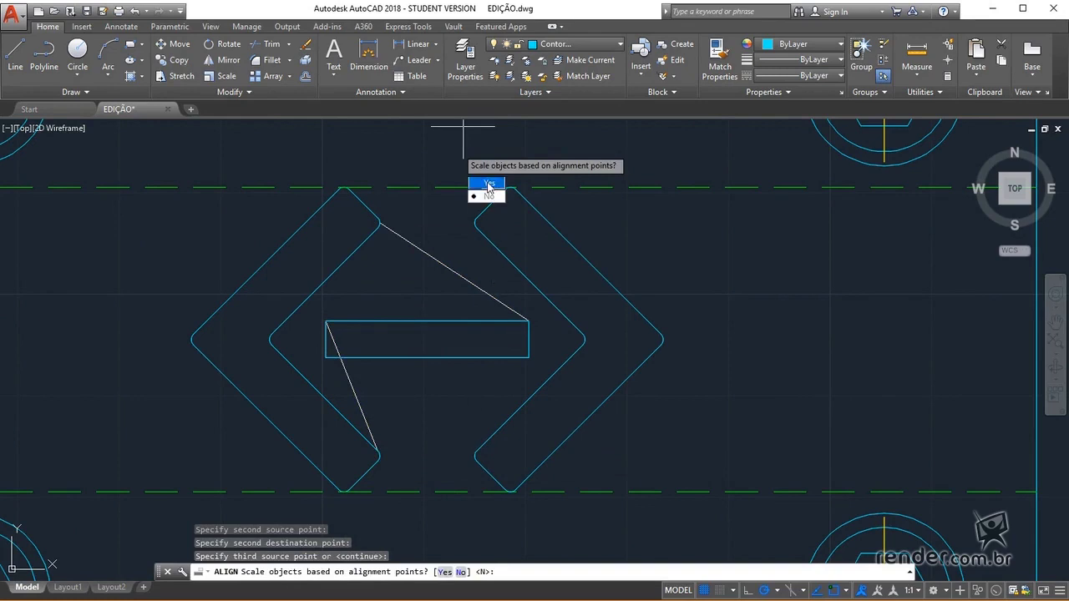
left_click(487, 183)
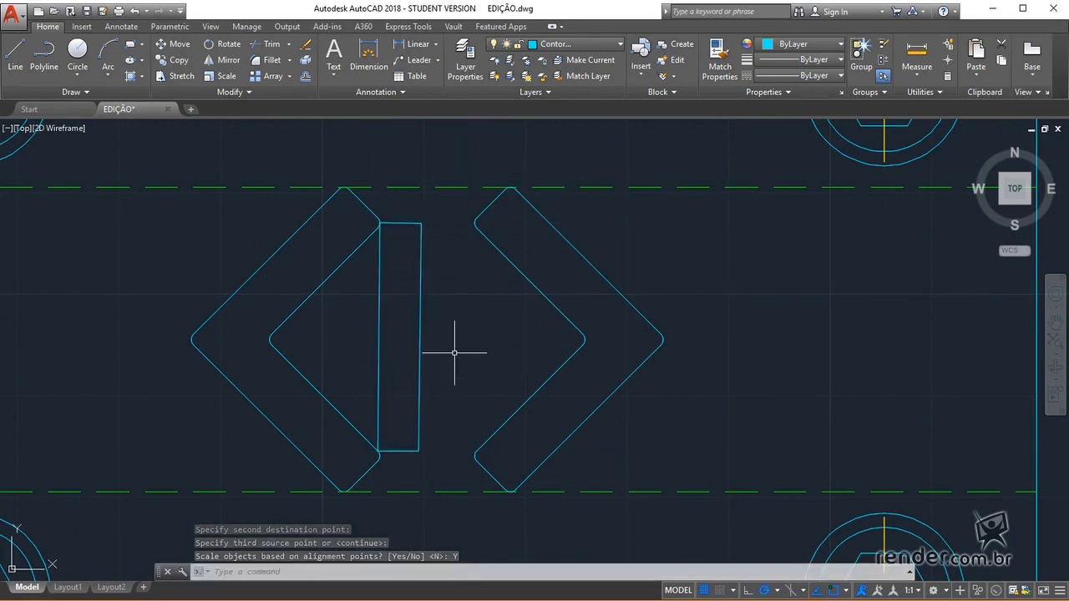
key("ctrl+z")
- Select the whole plate for rotation about its bottom-right corner
scroll(455, 353, "down", 1)
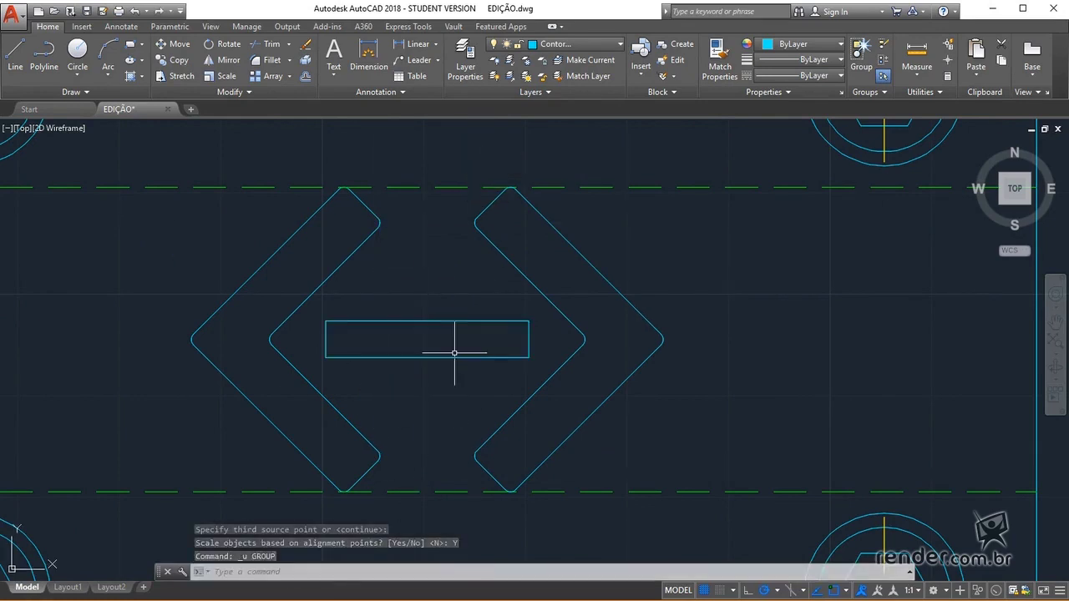
scroll(454, 353, "down", 3)
scroll(455, 354, "up", 3)
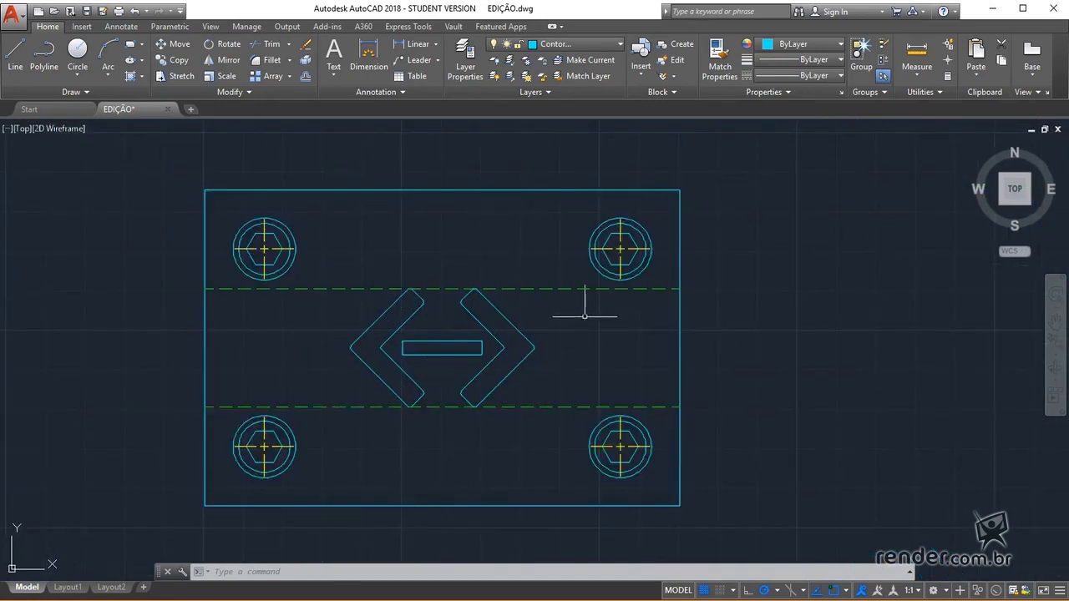
left_click(232, 53)
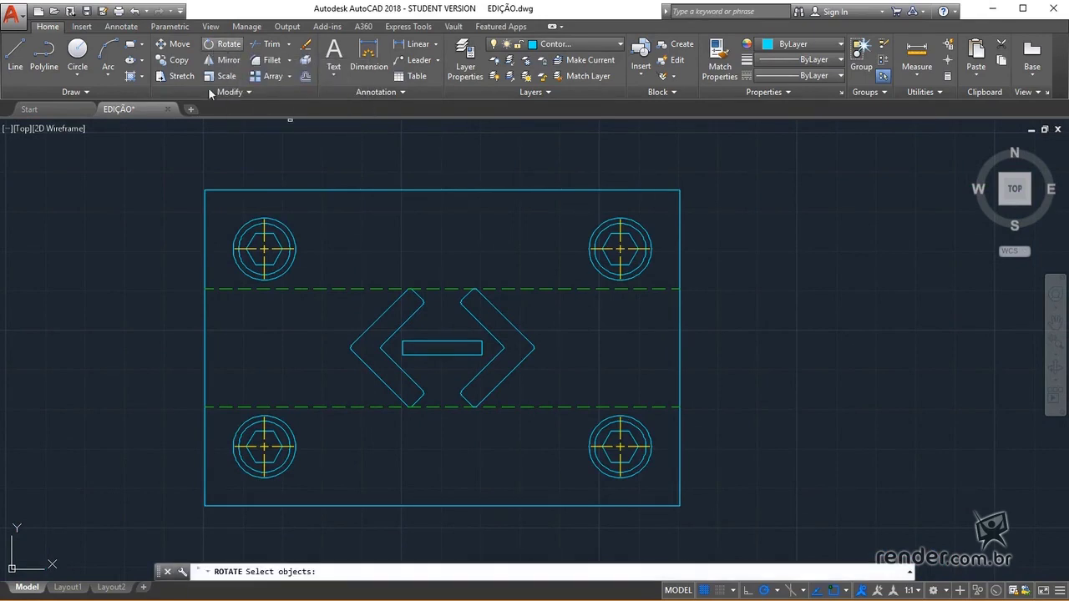
left_click(168, 162)
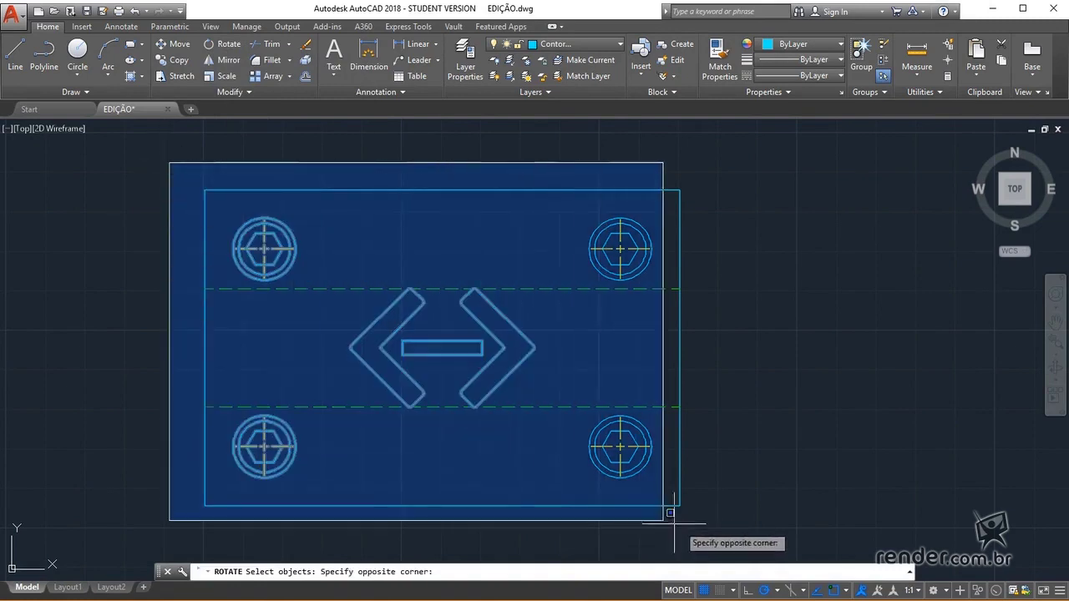
left_click(756, 540)
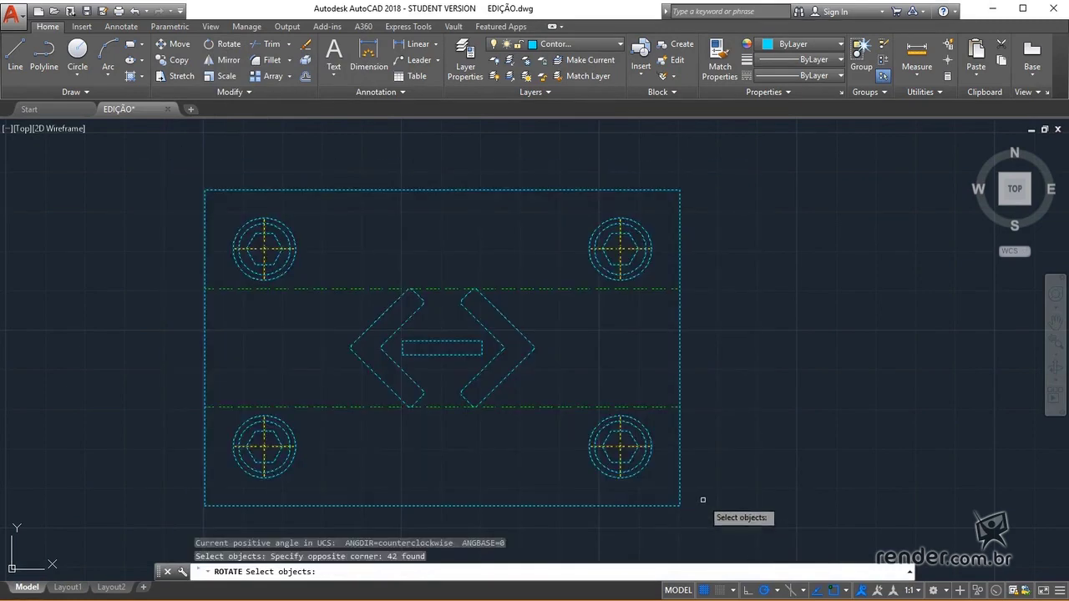
key("Return")
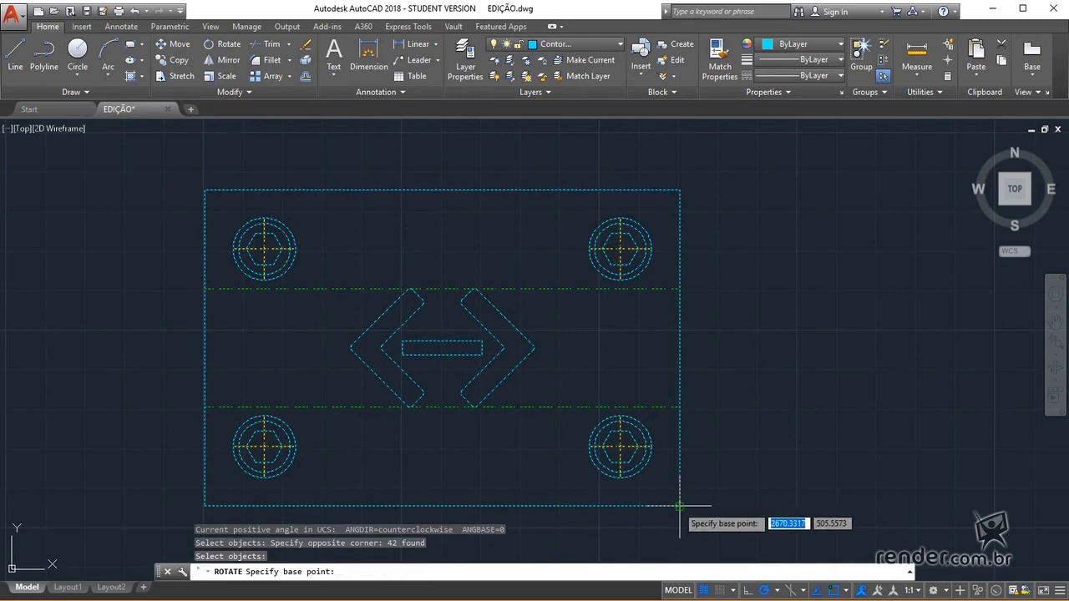
left_click(679, 506)
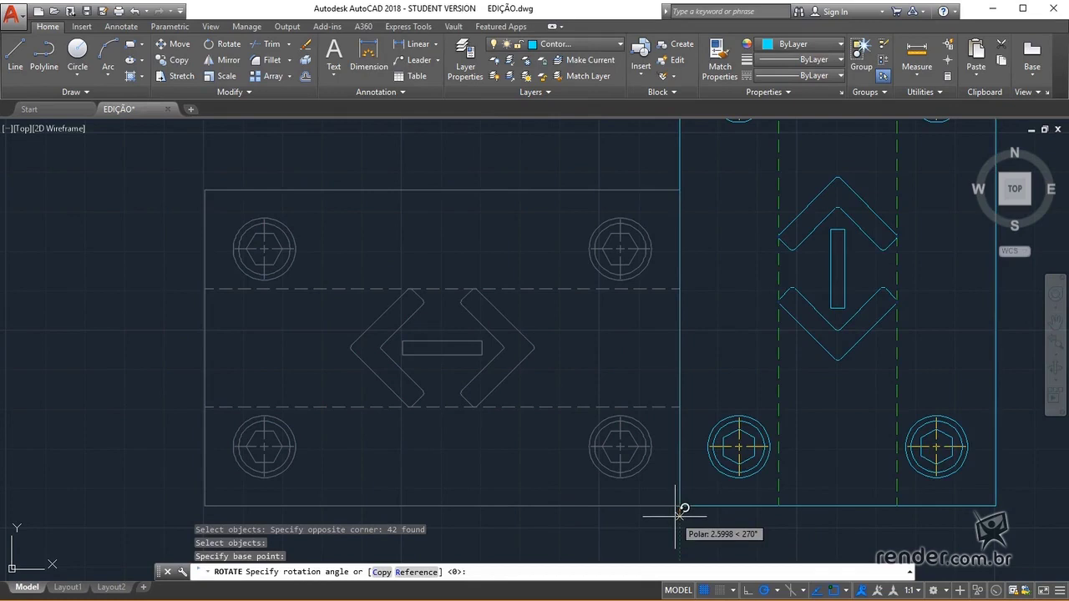
- Rotate a copy of the plate 90° so it stands upright beside the original
type("90")
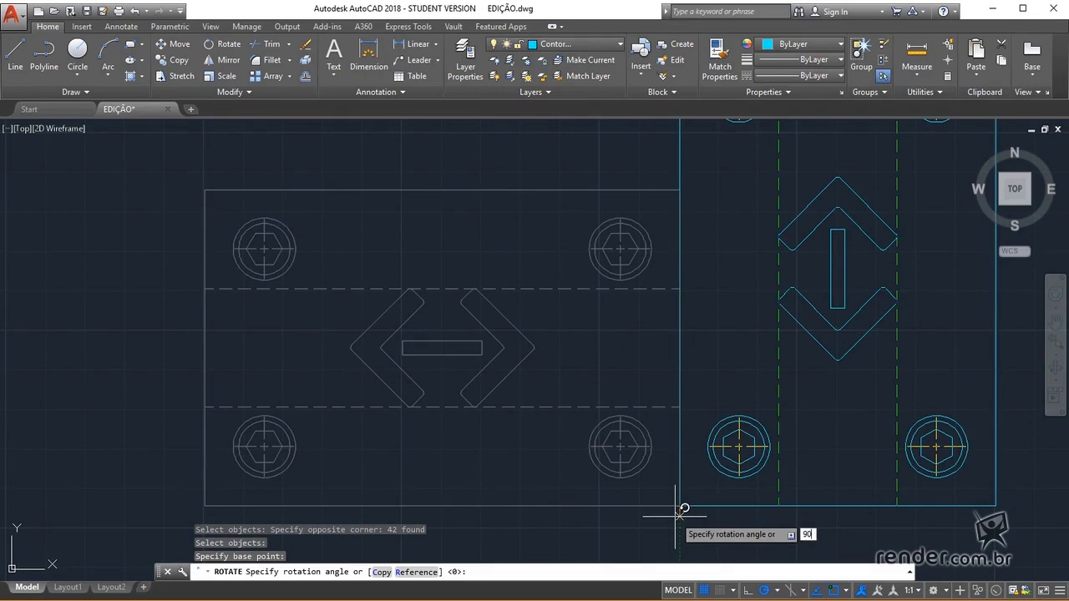
key("Down")
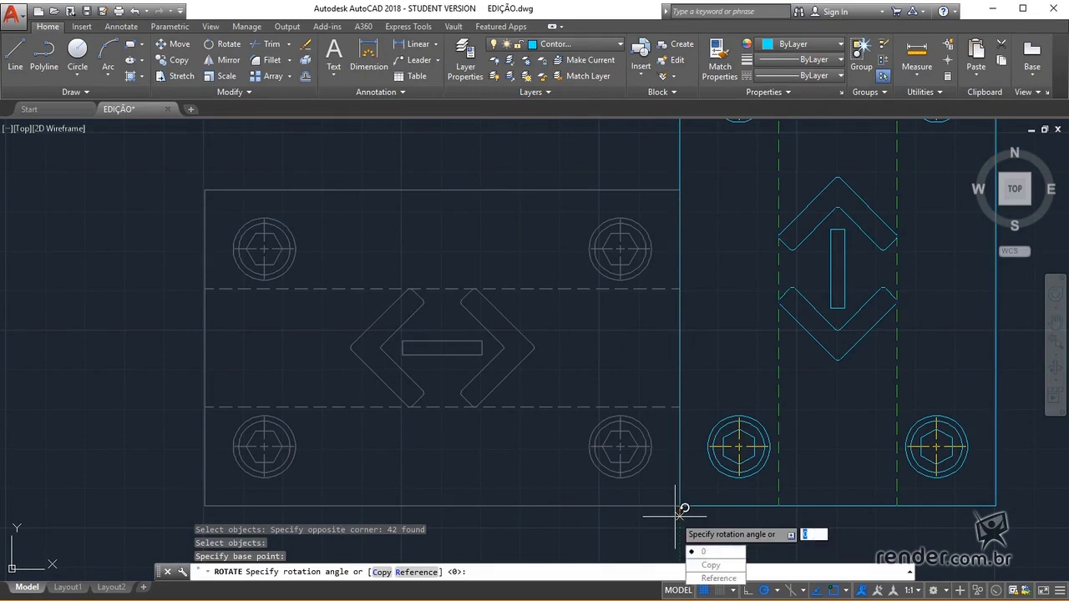
key("Down")
key("Down")
key("Return")
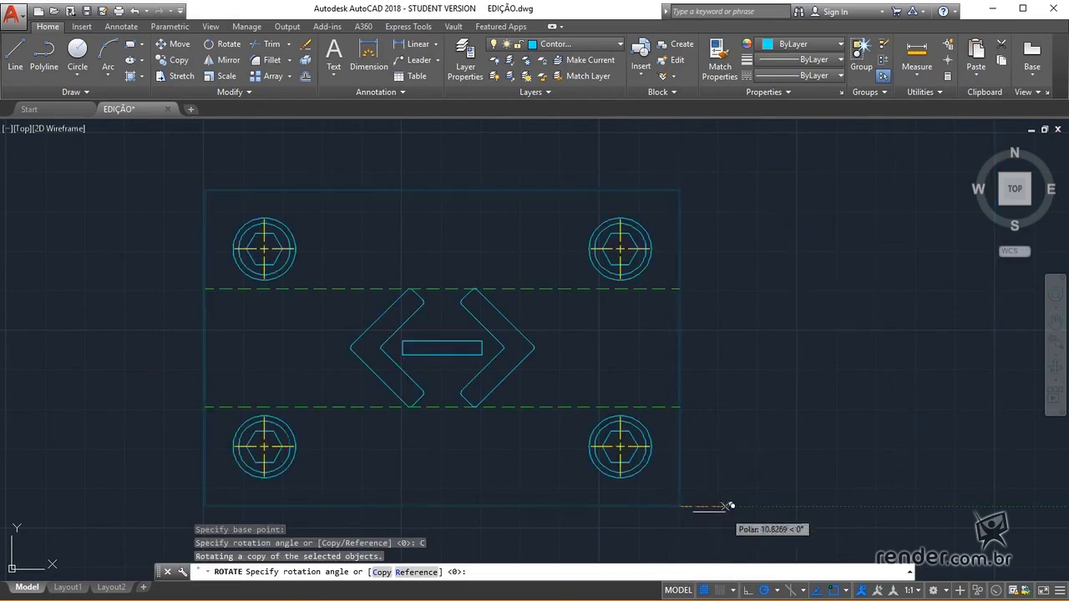
left_click(679, 529)
scroll(680, 526, "down", 2)
- Select both plates for rotation about their shared corner
mouse_move(680, 525)
middle_mouse_down()
mouse_move(600, 365)
mouse_move(538, 370)
middle_mouse_up()
key("Return")
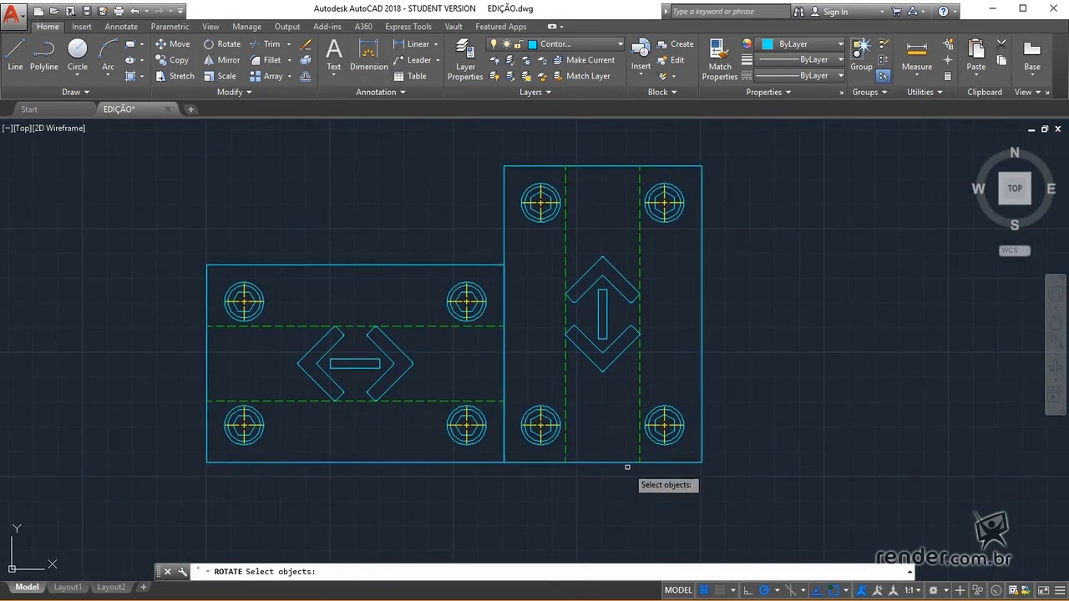
left_click(724, 494)
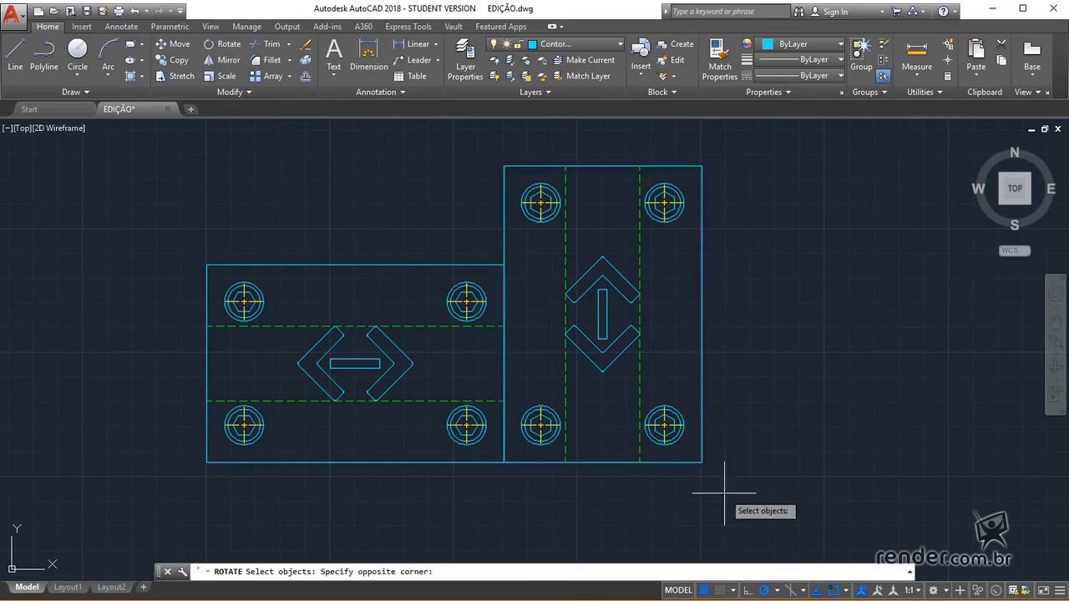
left_click(107, 132)
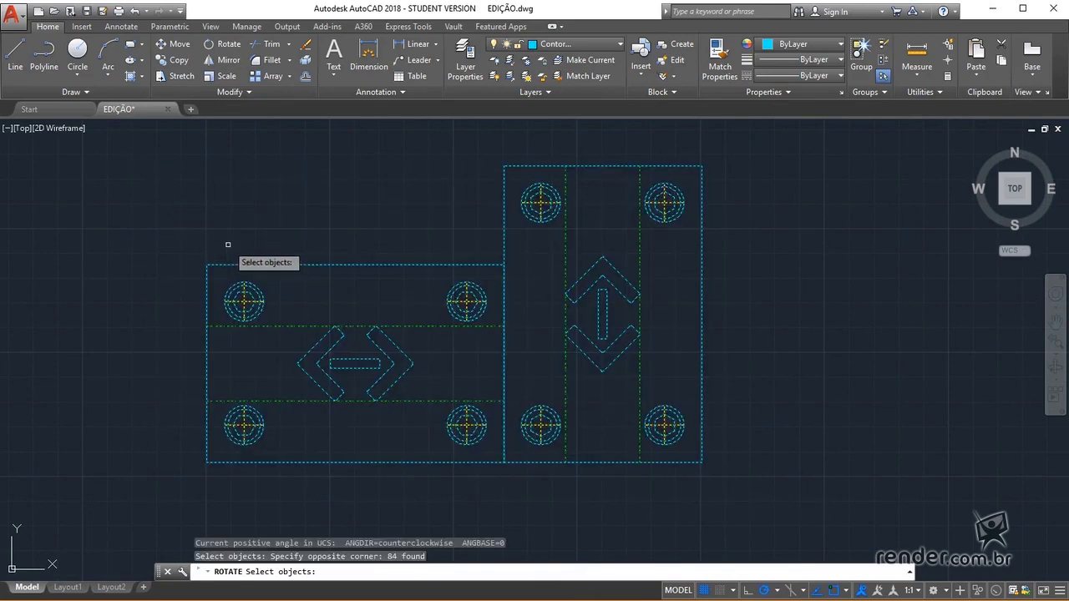
key("Return")
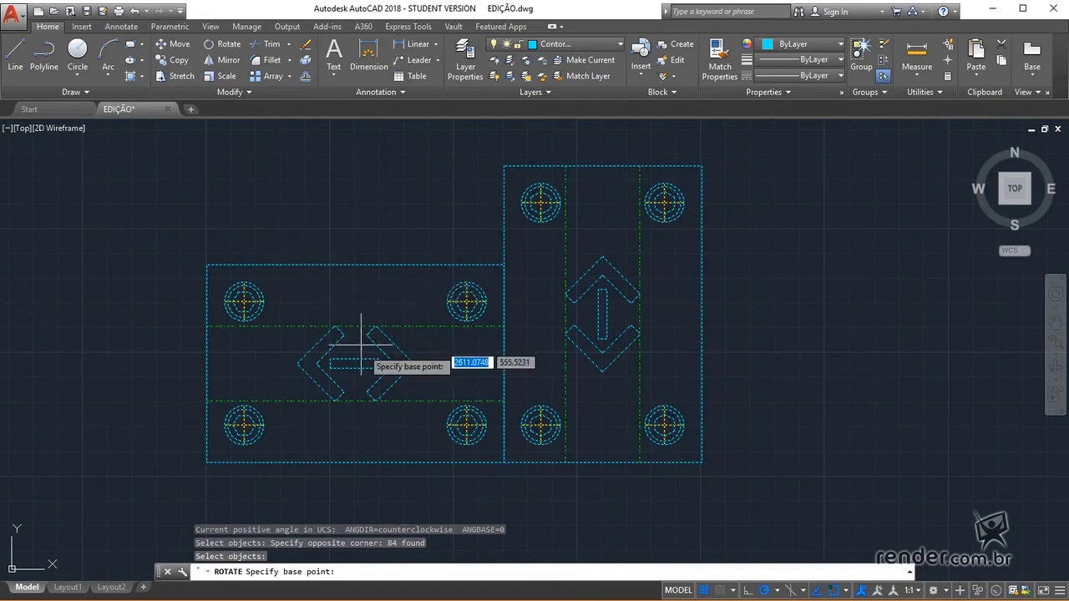
left_click(504, 461)
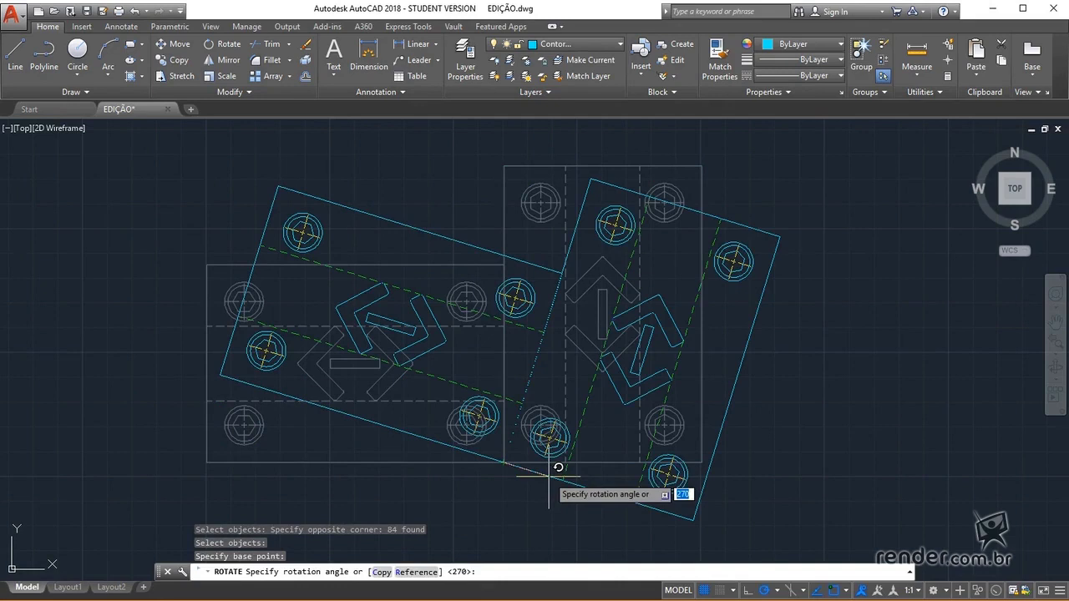
- Rotate the pair by reference from the plate edge to a new diagonal angle
key("Down")
key("Down")
key("Down")
key("Return")
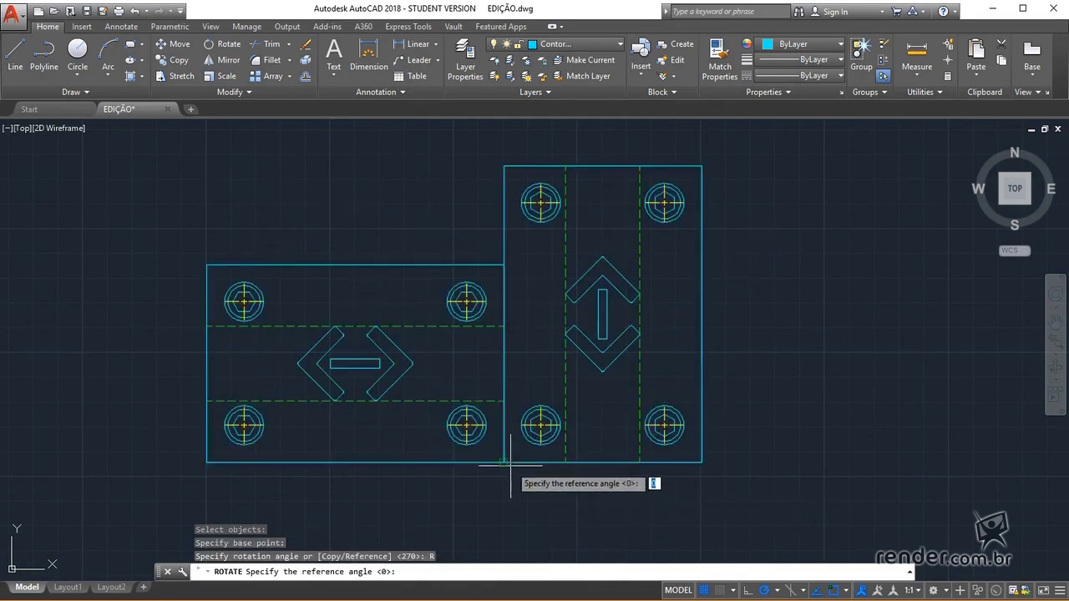
left_click(582, 527)
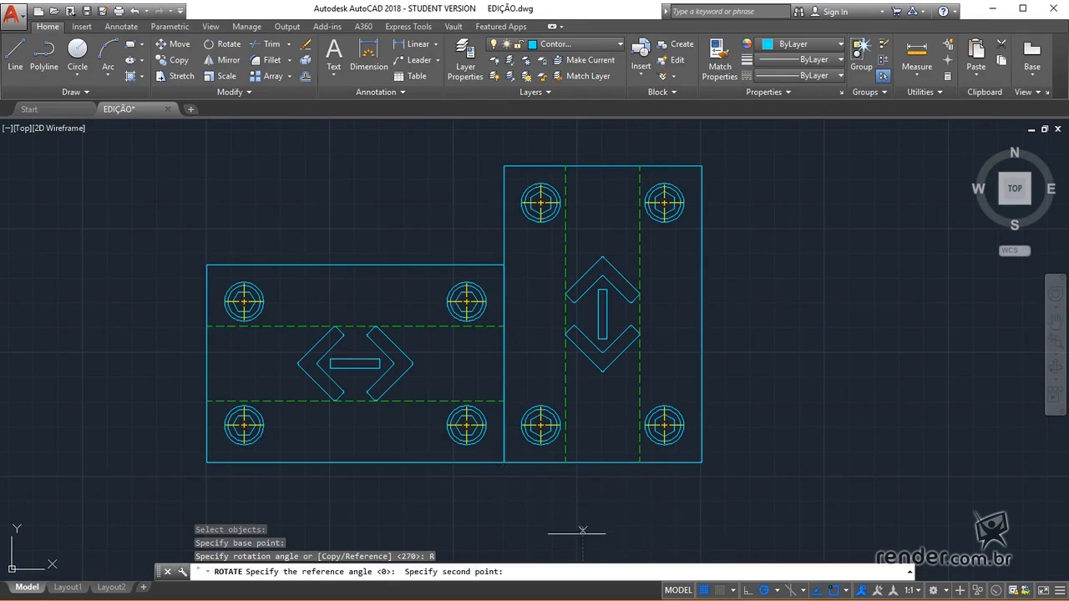
left_click(504, 461)
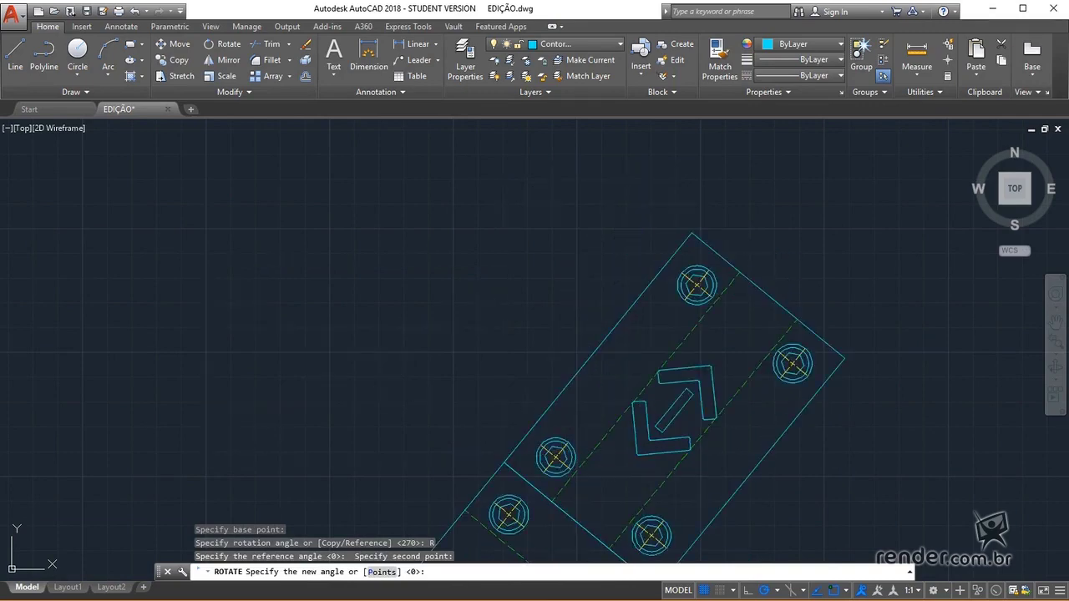
left_click(513, 512)
scroll(513, 511, "down", 3)
scroll(530, 359, "down", 2)
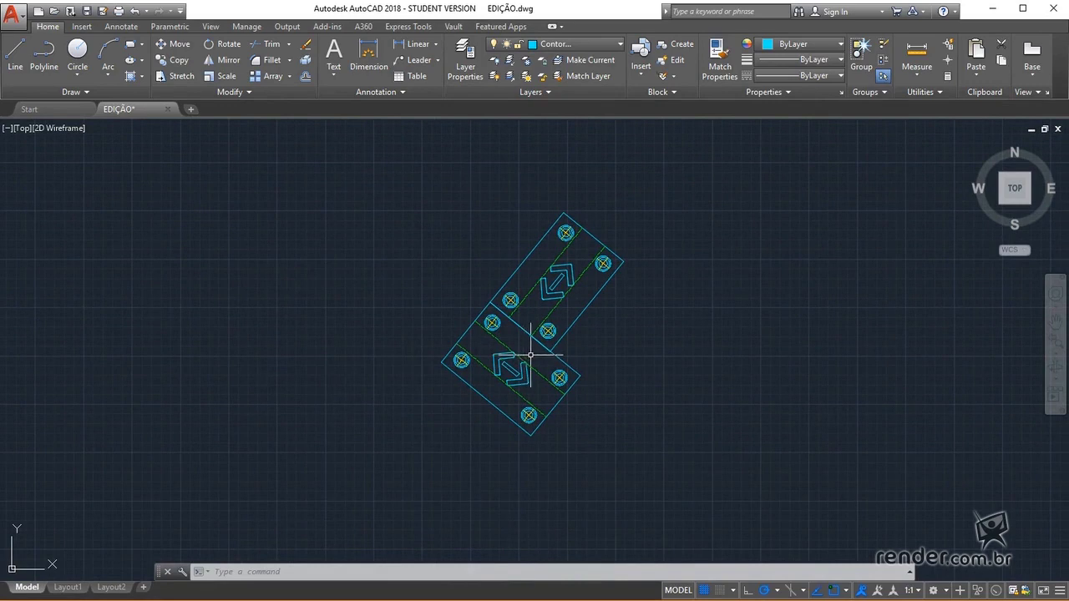
scroll(533, 354, "up", 2)
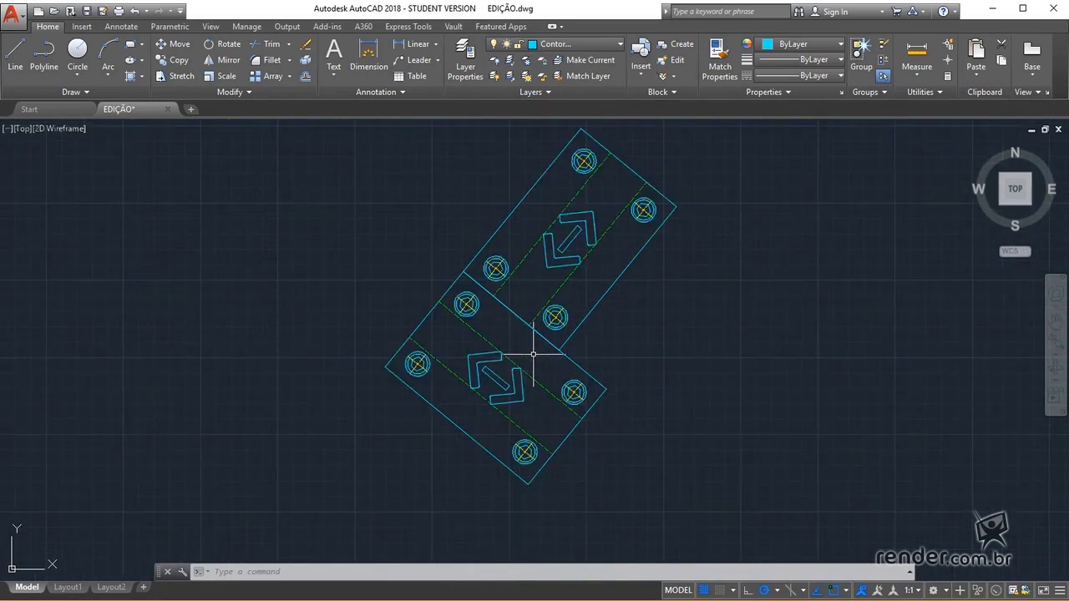